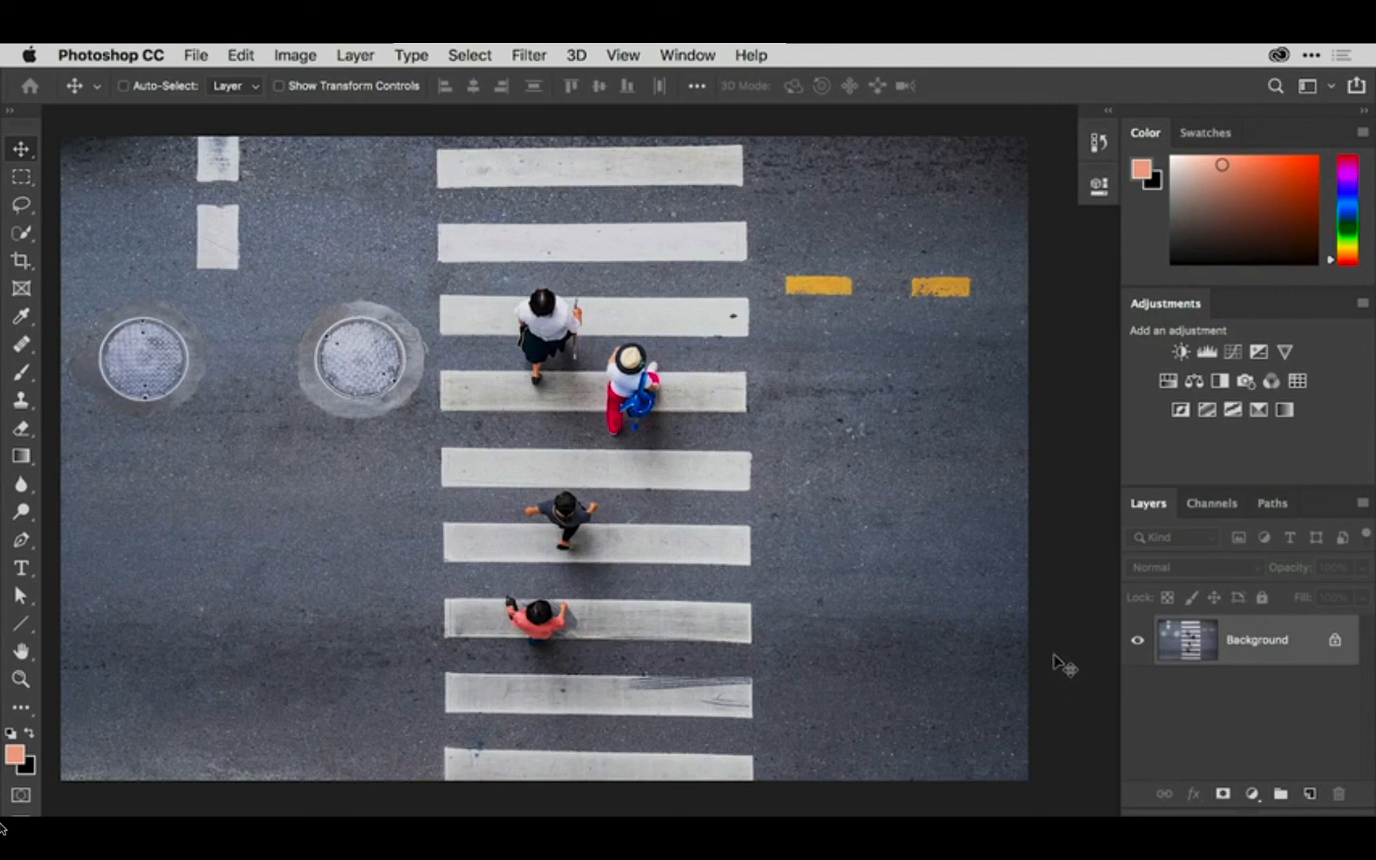
# - Create a new layer above the Background, name it Retouching and lock its position
pyautogui.moveTo(1187, 645); pyautogui.dragTo(1313, 795)
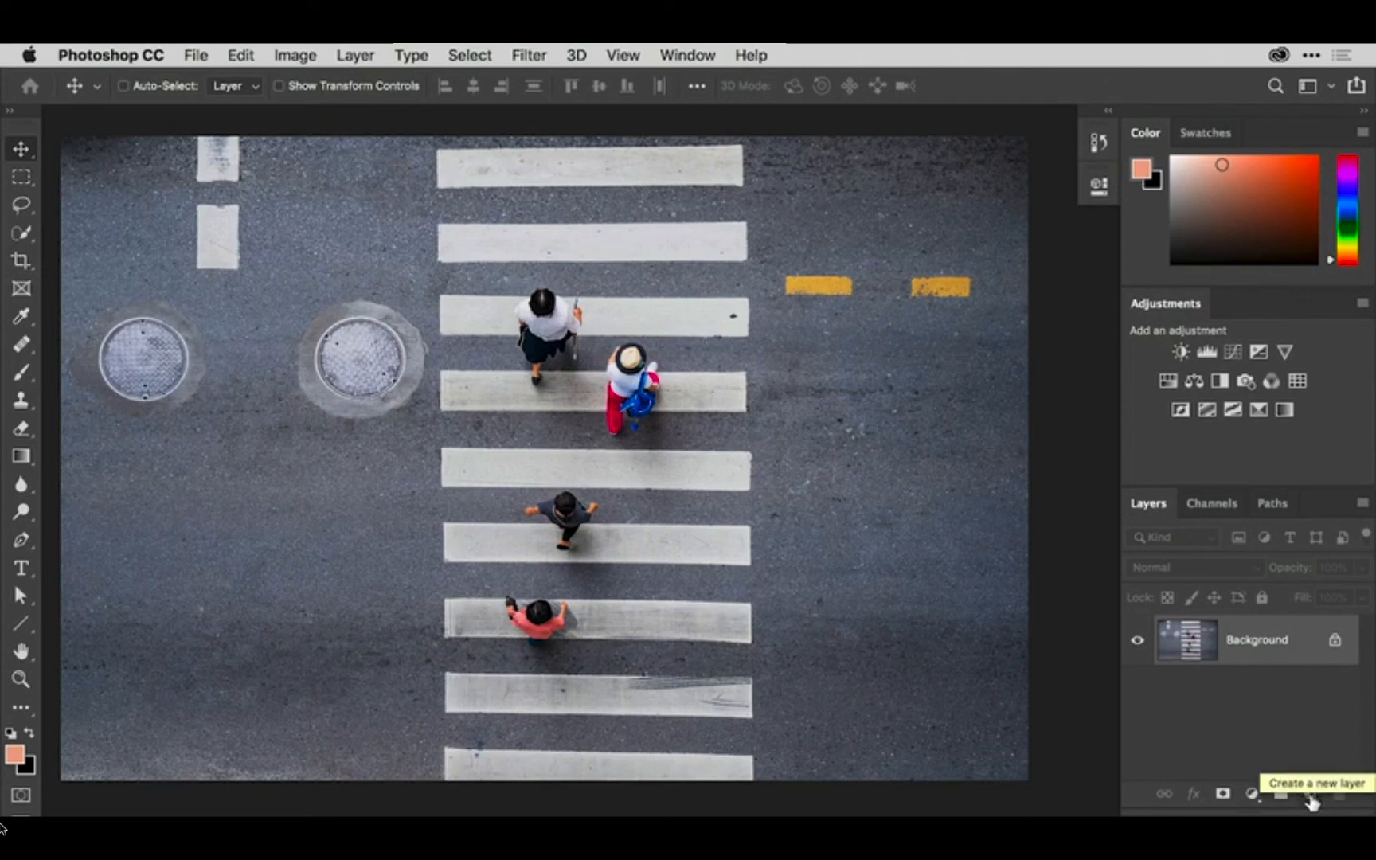
pyautogui.click(1311, 796)
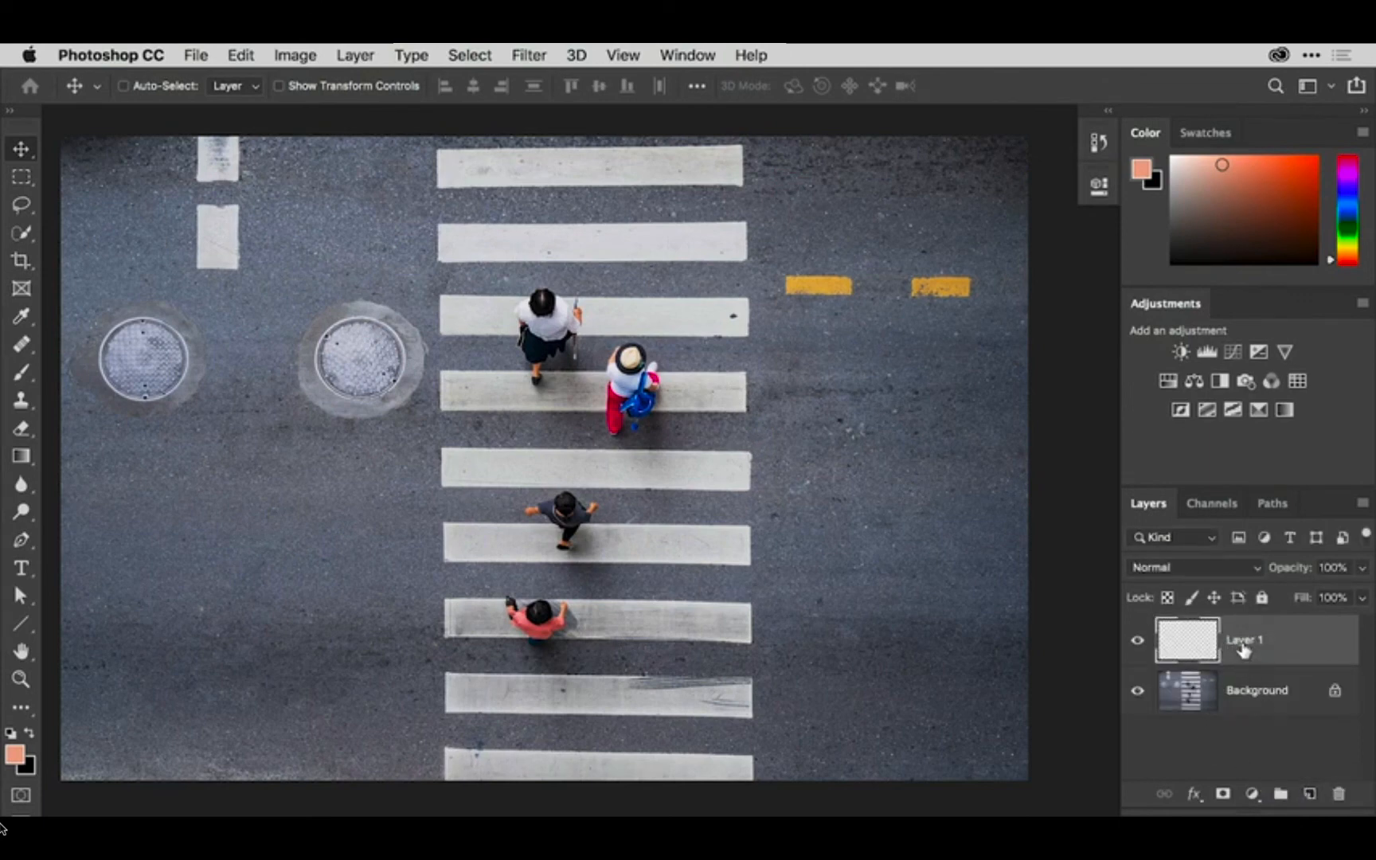
pyautogui.doubleClick(1243, 641)
pyautogui.write('Retouching')
pyautogui.press('Return')
pyautogui.click(1214, 600)
# - Activate the Clone Stamp tool and set it to sample from Current & Below
pyautogui.click(24, 403)
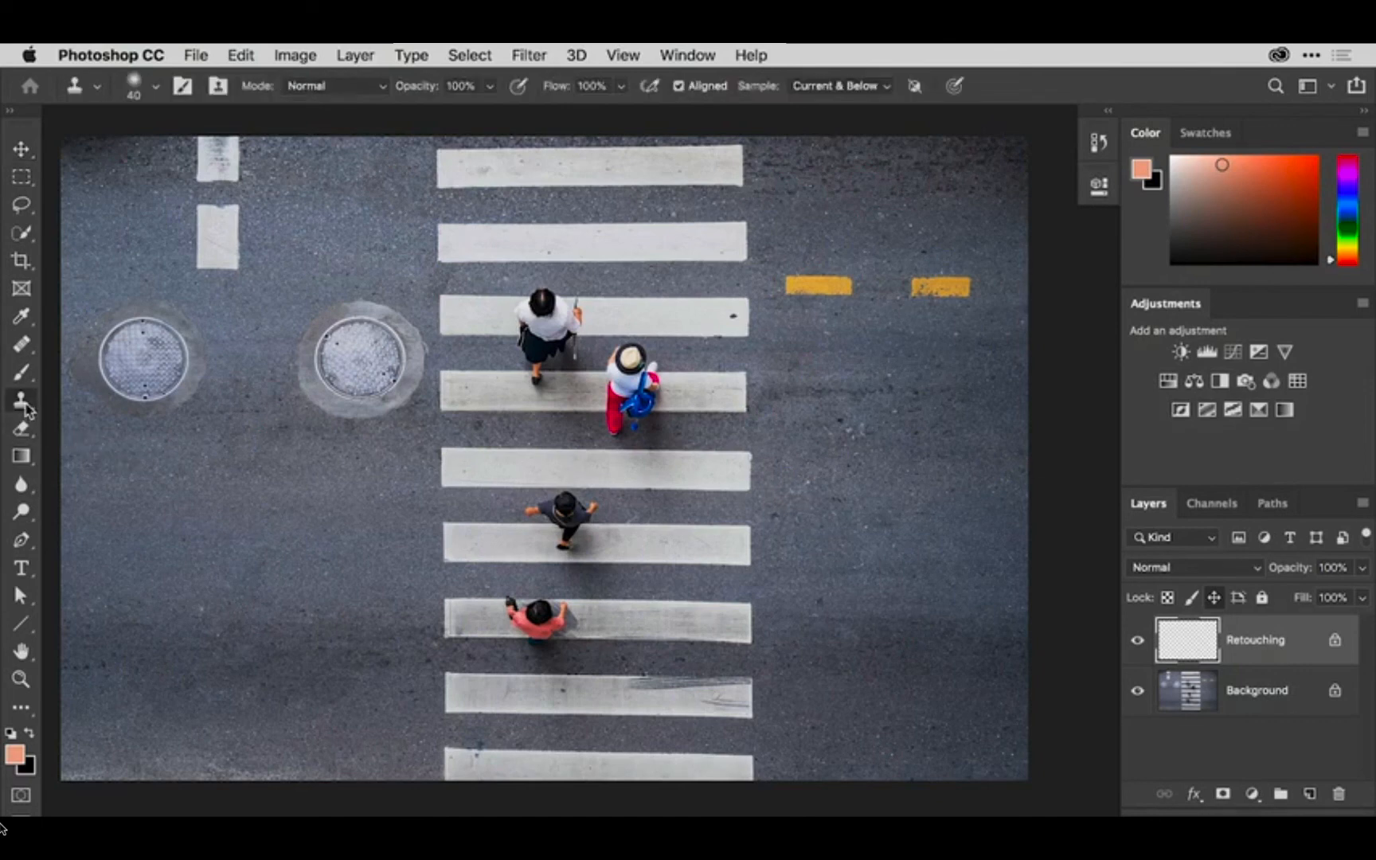
pyautogui.rightClick(24, 403)
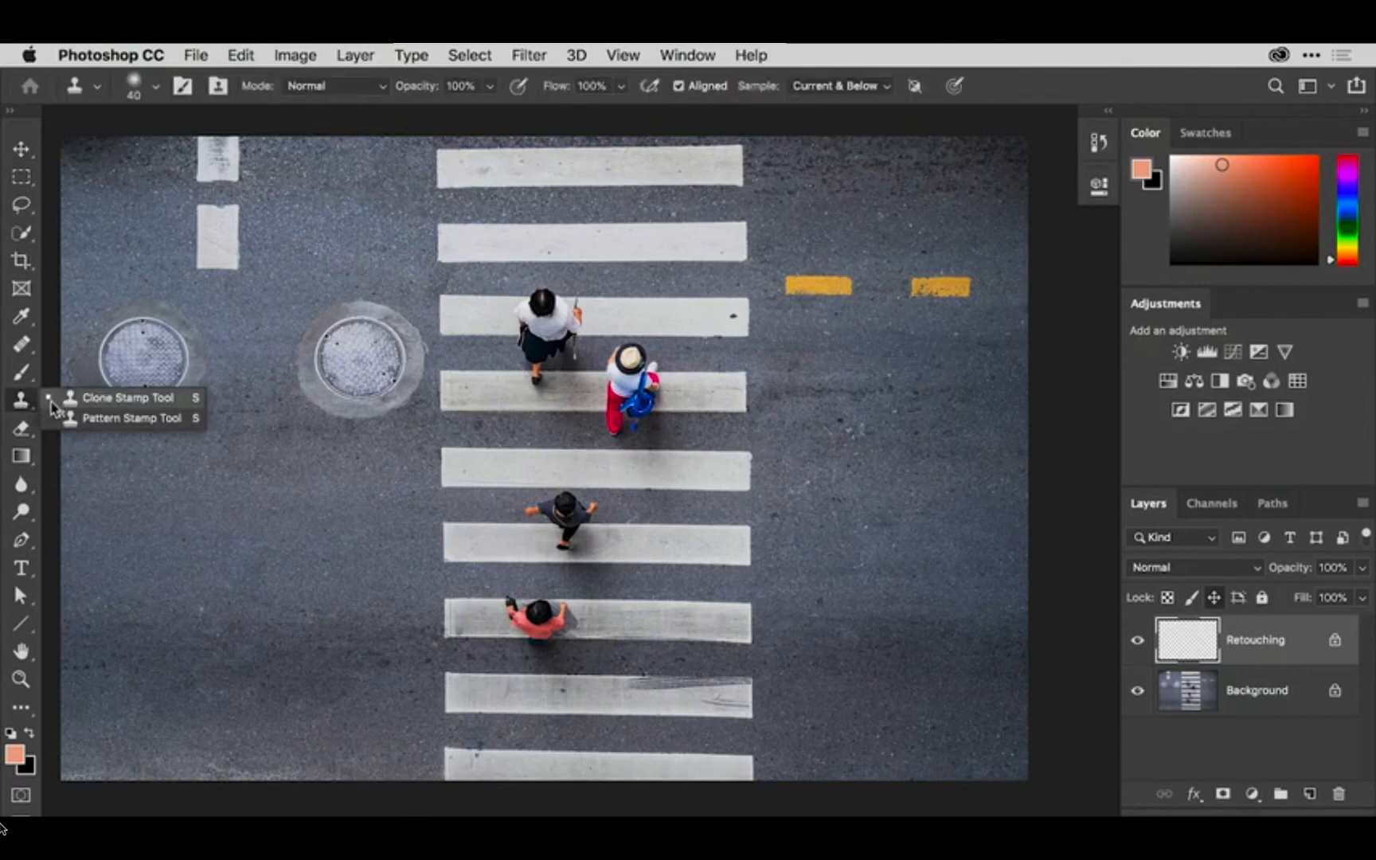
pyautogui.click(96, 403)
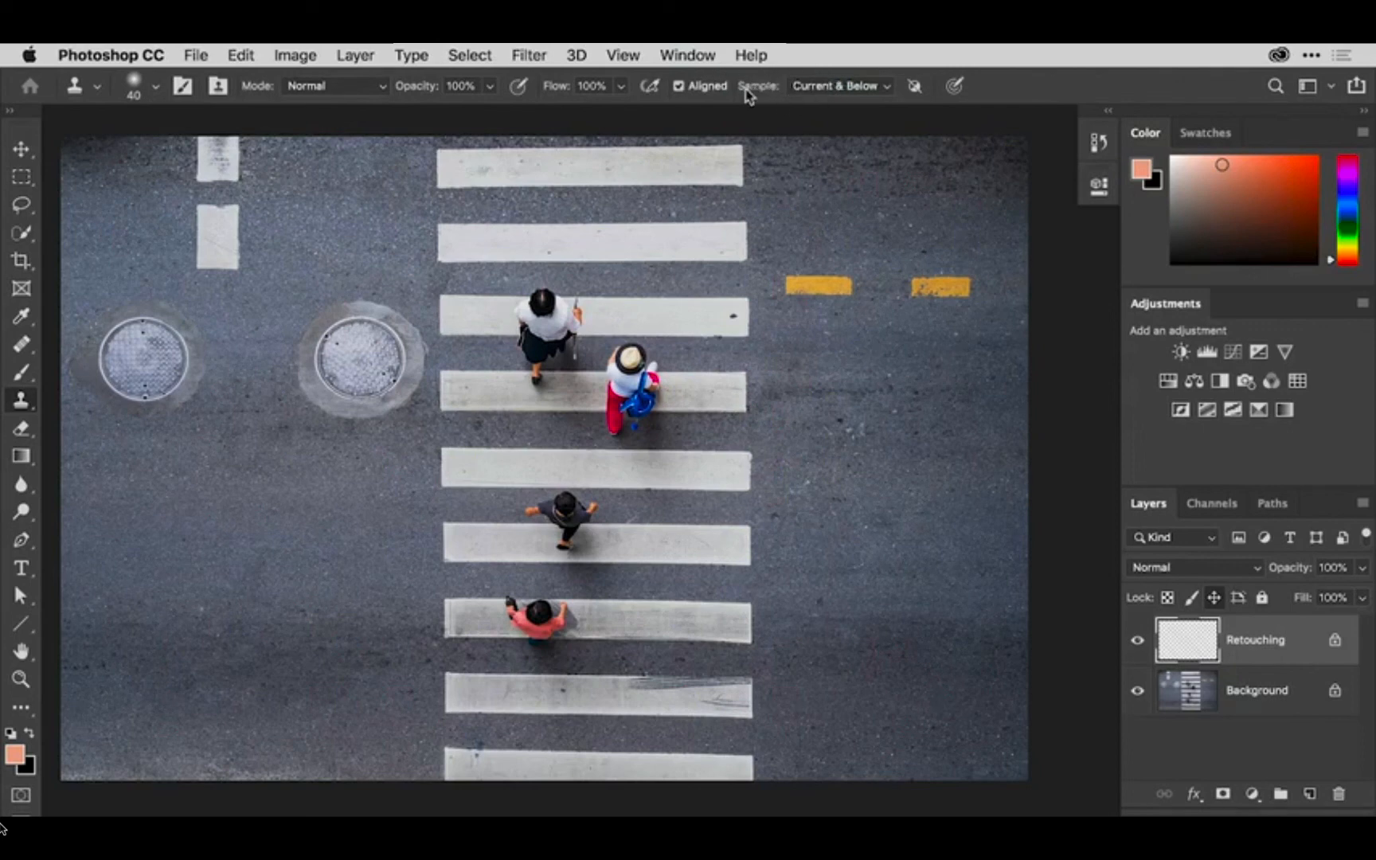
pyautogui.click(886, 89)
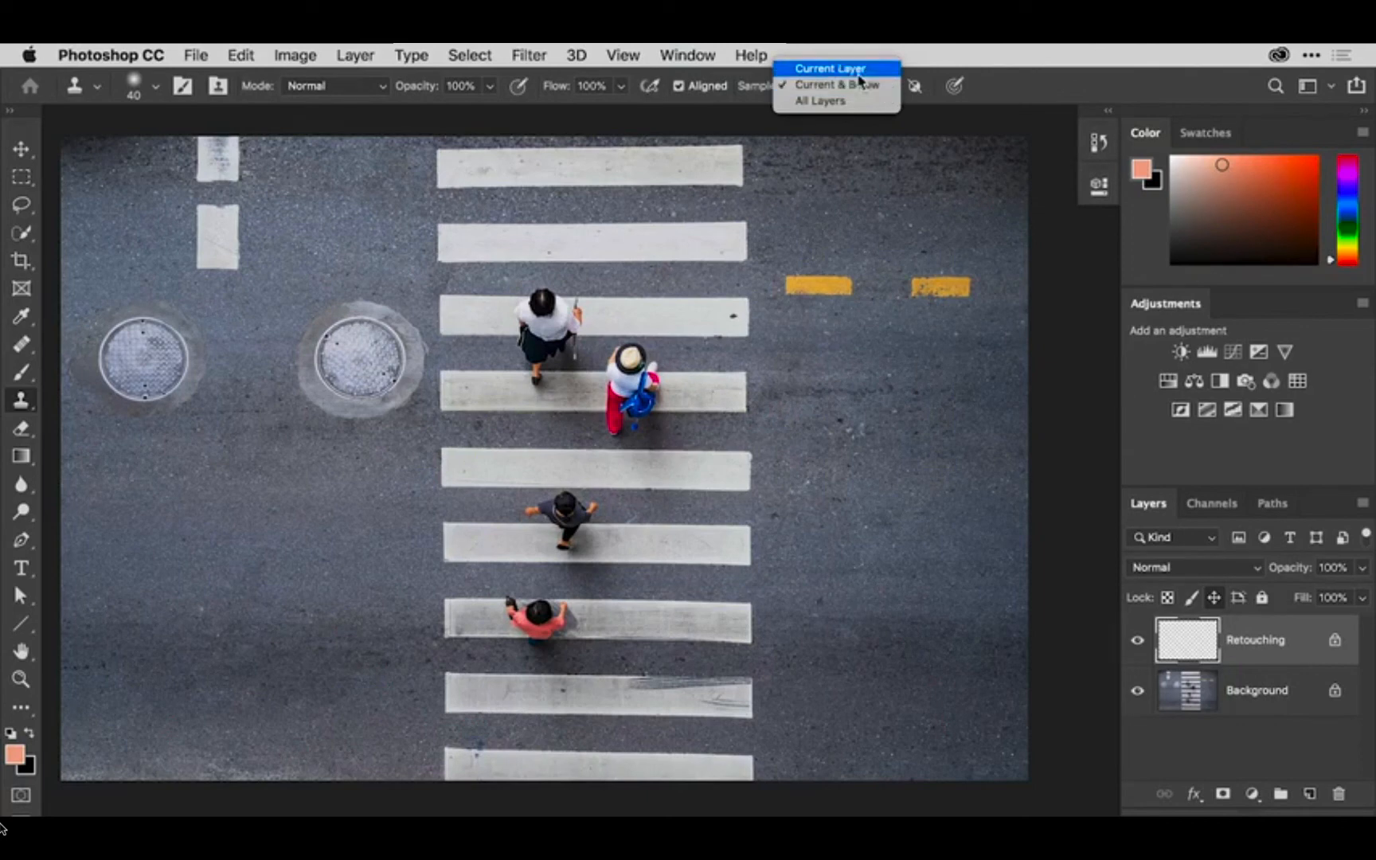
pyautogui.click(859, 70)
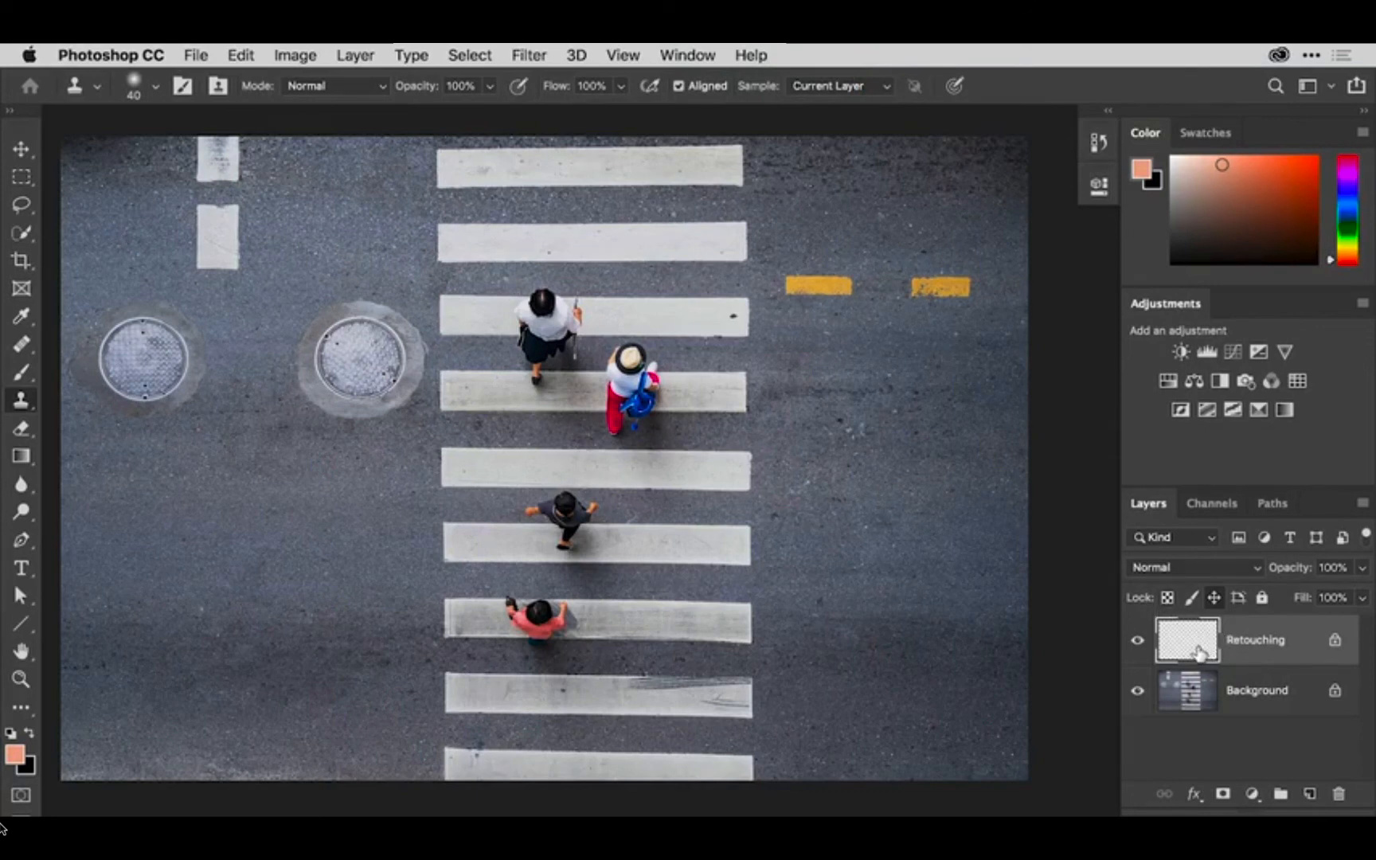
pyautogui.click(883, 90)
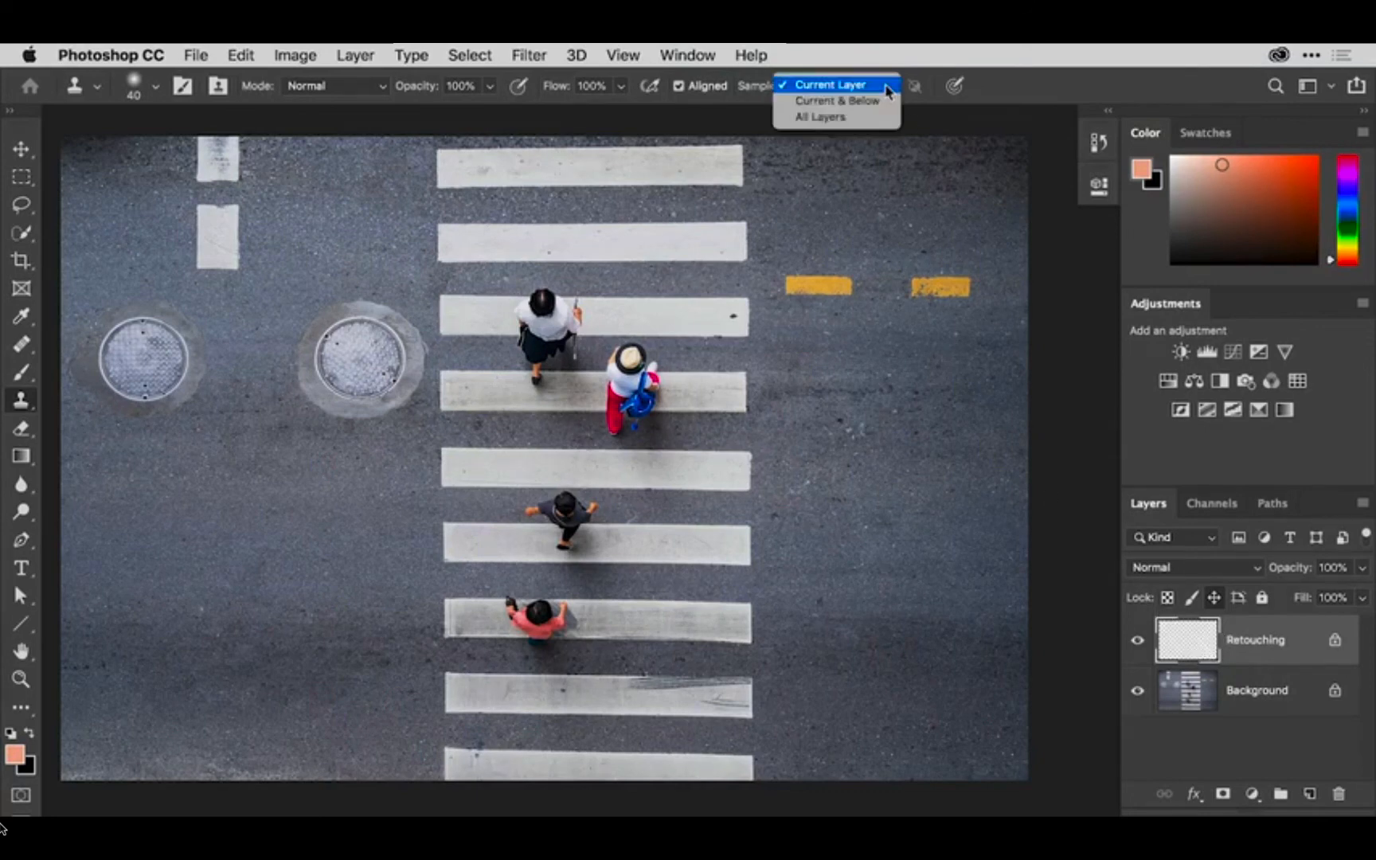
pyautogui.click(881, 102)
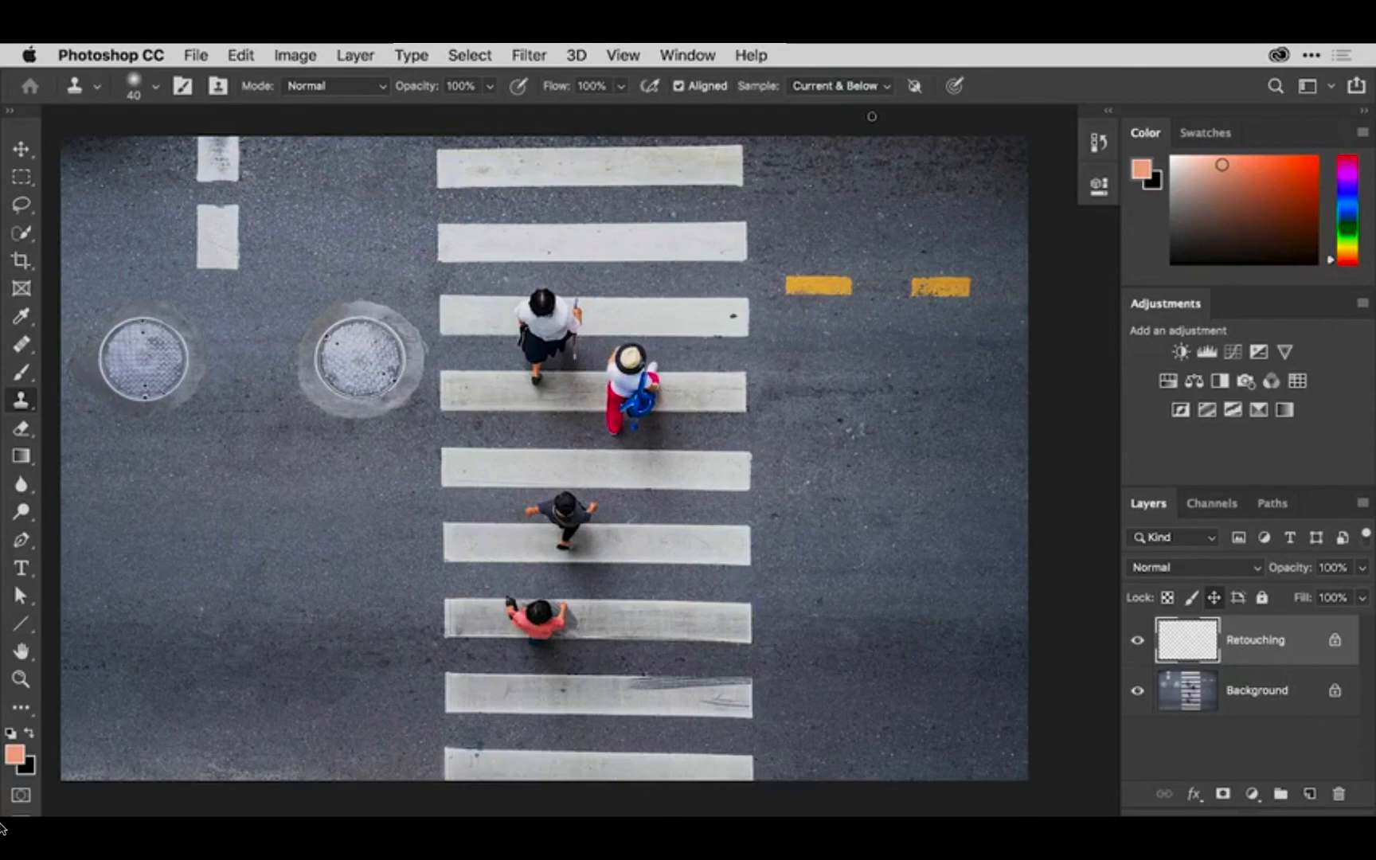
# - Clone out the pedestrian in the pink shirt with a 150 px brush, sampling the upper edge of the same crosswalk stripe
pyautogui.press('super+equal')
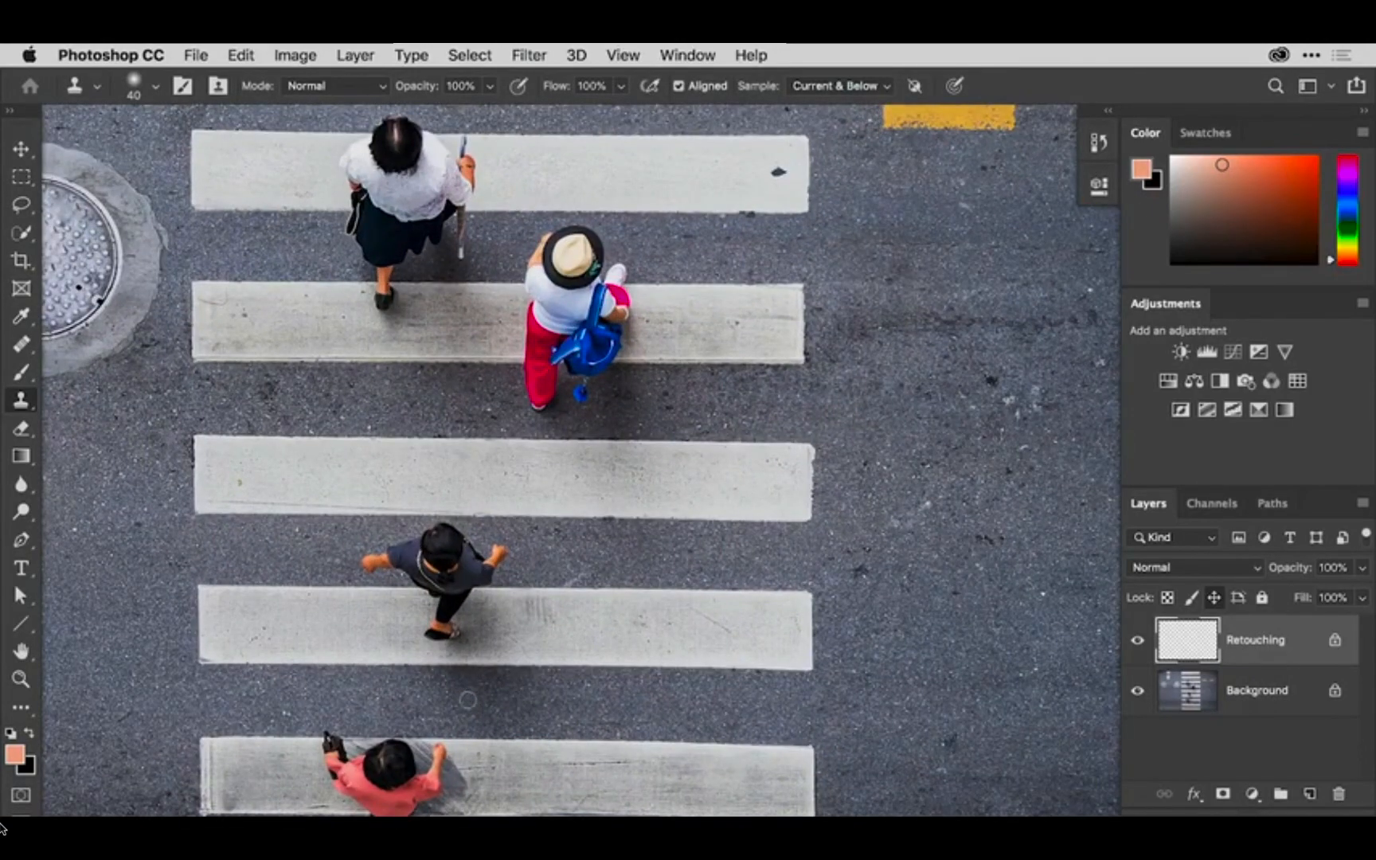
pyautogui.moveTo(479, 709); pyautogui.dragTo(558, 470)
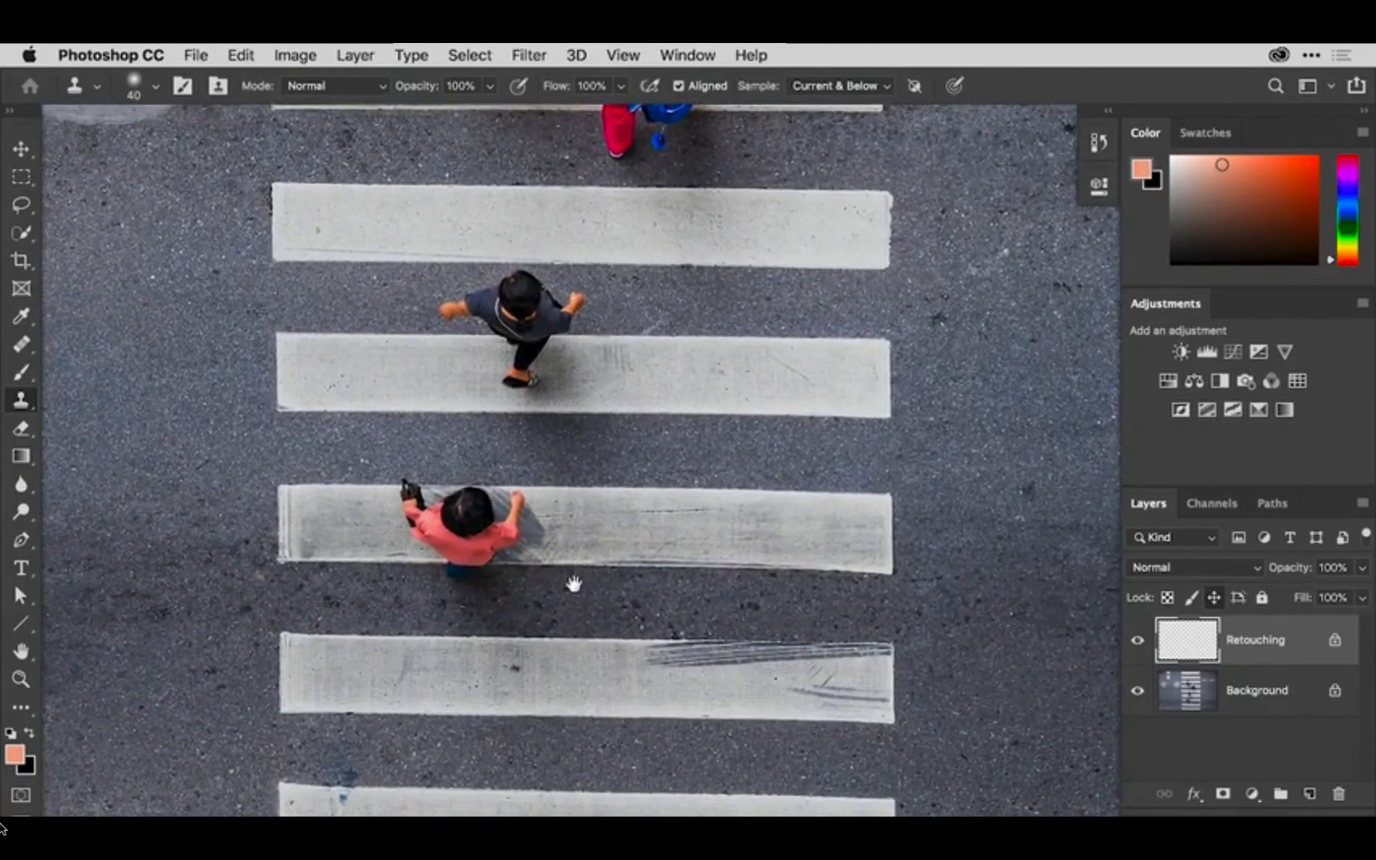
pyautogui.moveTo(572, 584); pyautogui.dragTo(618, 469)
pyautogui.moveTo(649, 536); pyautogui.dragTo(645, 578)
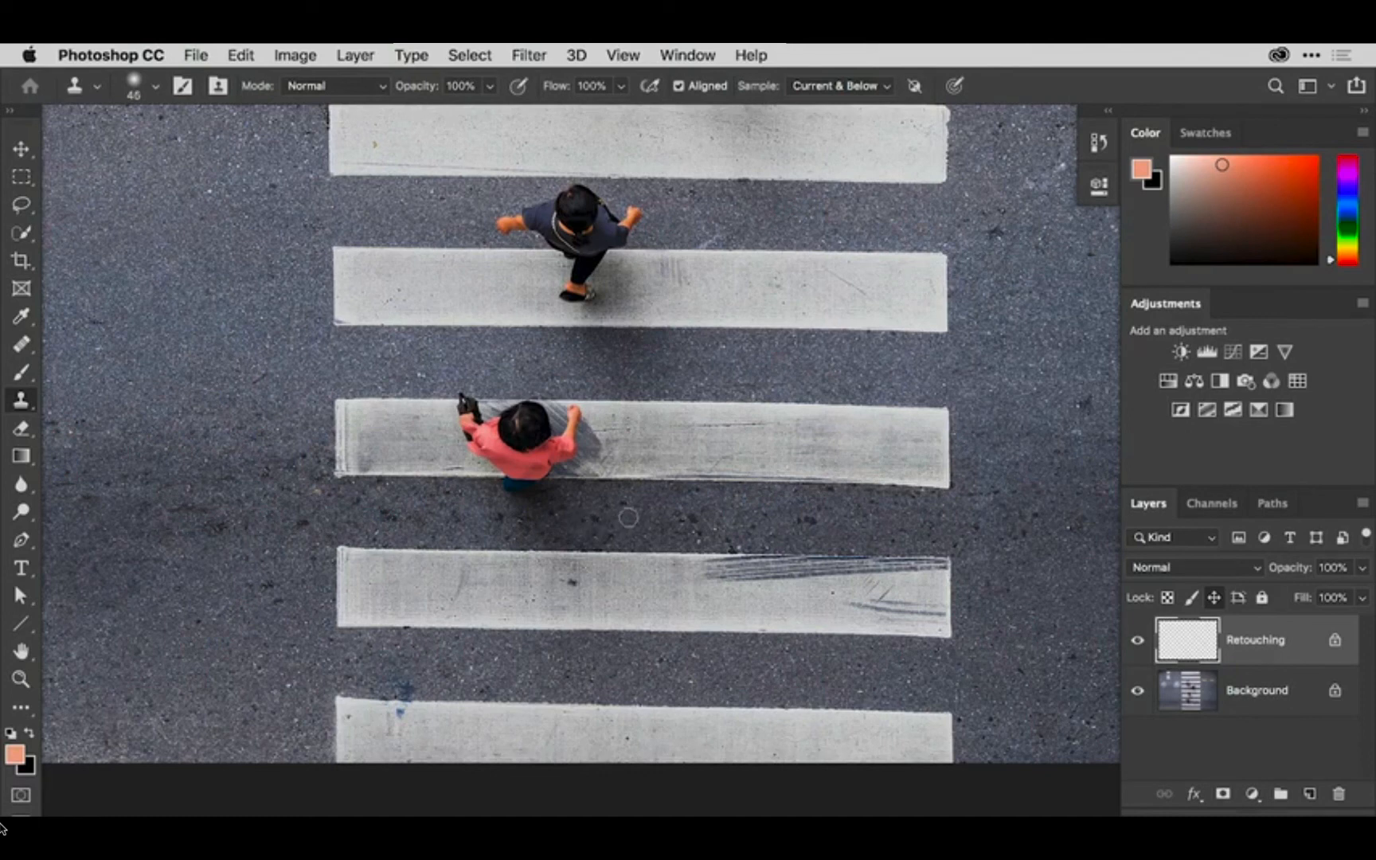
pyautogui.press(']')
pyautogui.press(']')
pyautogui.press(']')
pyautogui.press(']')
pyautogui.press(']')
pyautogui.press(']')
pyautogui.keyDown('alt'); pyautogui.click(802, 405); pyautogui.keyUp('alt')
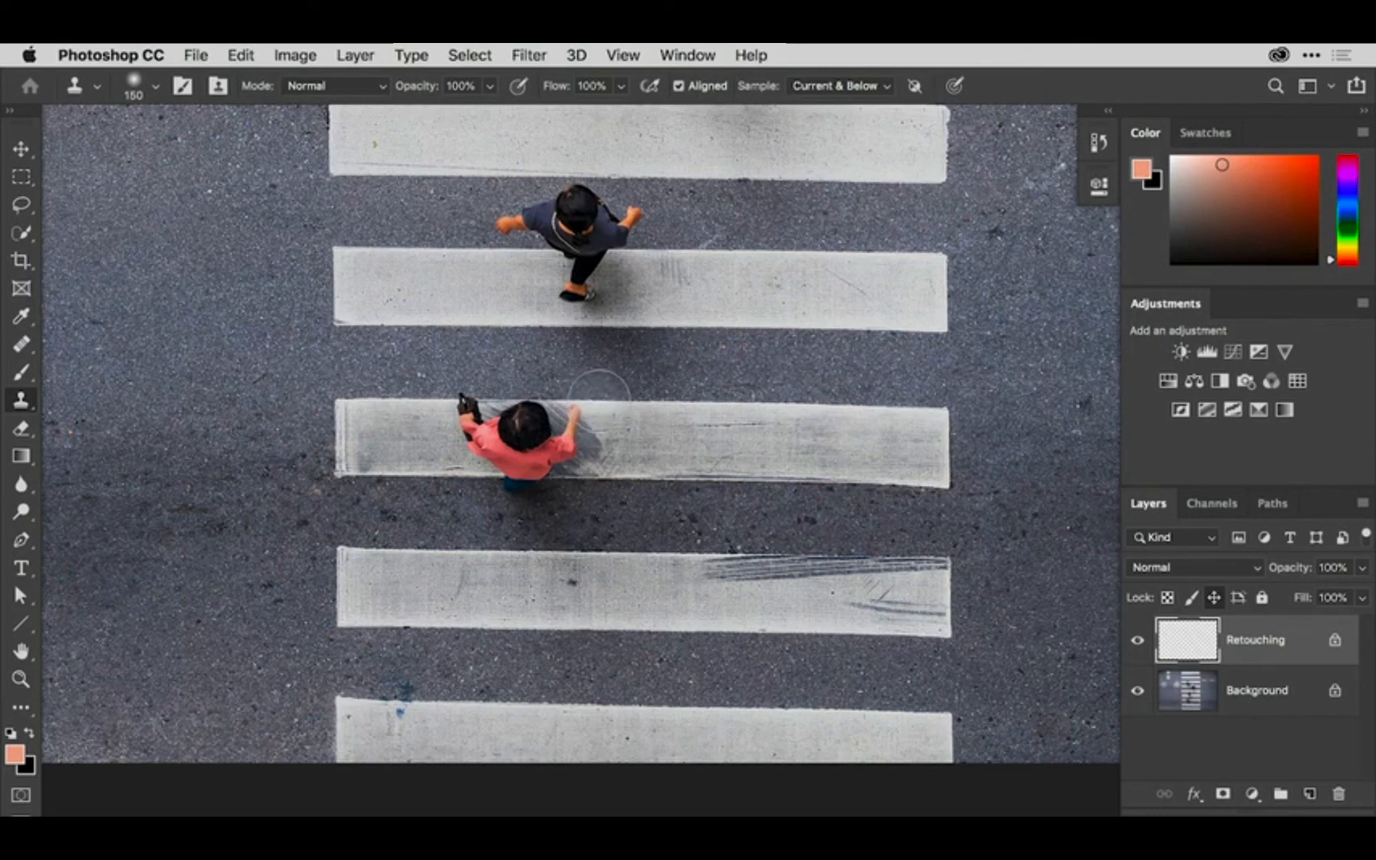
pyautogui.moveTo(599, 407)
pyautogui.mouseDown()
pyautogui.moveTo(516, 403)
pyautogui.moveTo(583, 418)
pyautogui.moveTo(565, 433)
pyautogui.moveTo(577, 441)
pyautogui.moveTo(579, 424)
pyautogui.moveTo(598, 450)
pyautogui.moveTo(557, 469)
pyautogui.moveTo(614, 495)
pyautogui.moveTo(540, 510)
pyautogui.moveTo(577, 522)
pyautogui.moveTo(533, 531)
pyautogui.moveTo(500, 523)
pyautogui.moveTo(552, 501)
pyautogui.moveTo(541, 494)
pyautogui.moveTo(441, 483)
pyautogui.moveTo(562, 476)
pyautogui.moveTo(575, 458)
pyautogui.moveTo(538, 443)
pyautogui.moveTo(551, 423)
pyautogui.moveTo(498, 452)
pyautogui.moveTo(514, 452)
pyautogui.moveTo(470, 416)
pyautogui.moveTo(446, 418)
pyautogui.moveTo(508, 439)
pyautogui.moveTo(468, 480)
pyautogui.moveTo(541, 478)
pyautogui.mouseUp()
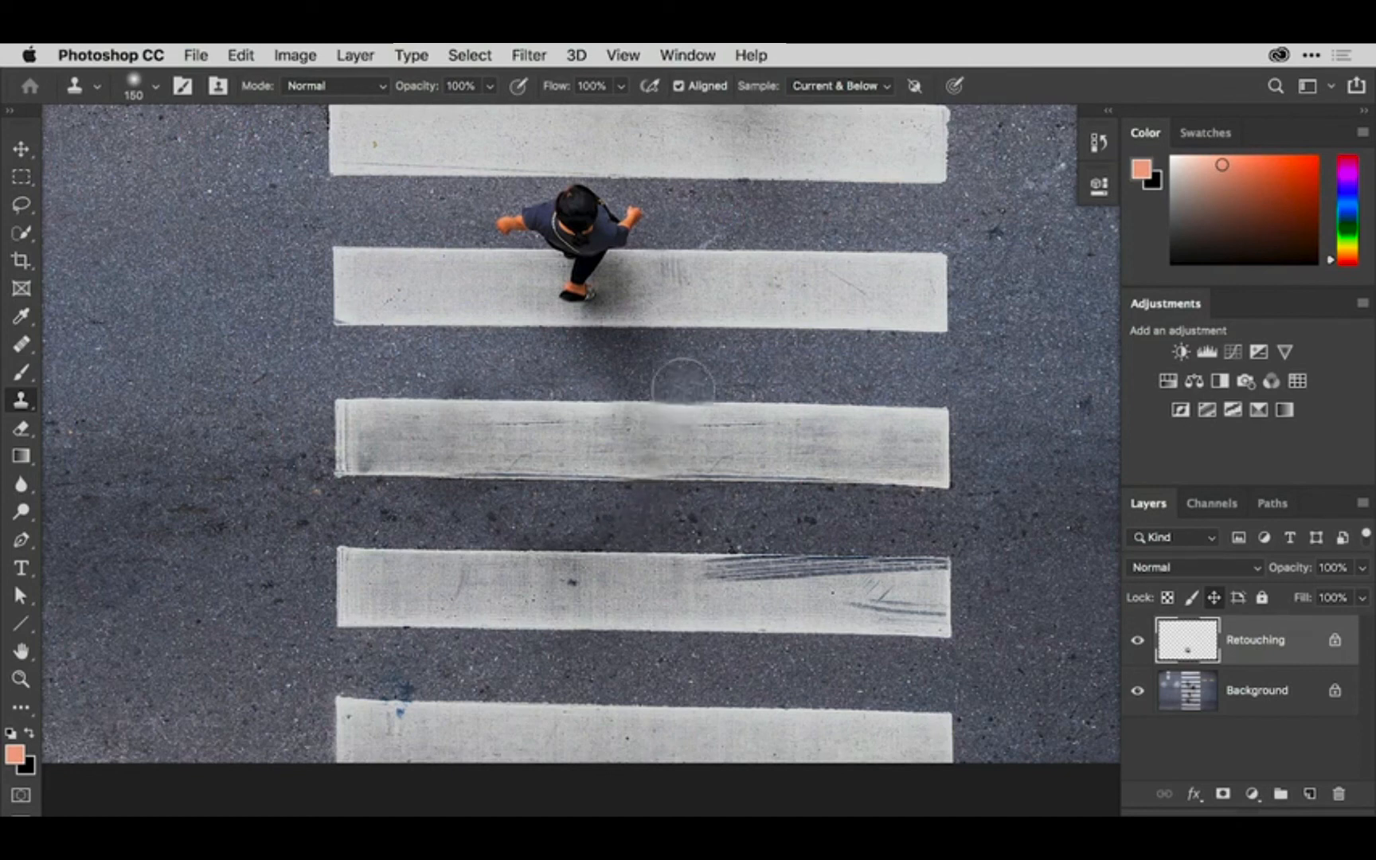
# - Reduce the Clone Stamp brush to 35 px and clean up the repeated marks on the retouched crosswalk stripe
pyautogui.press('v')
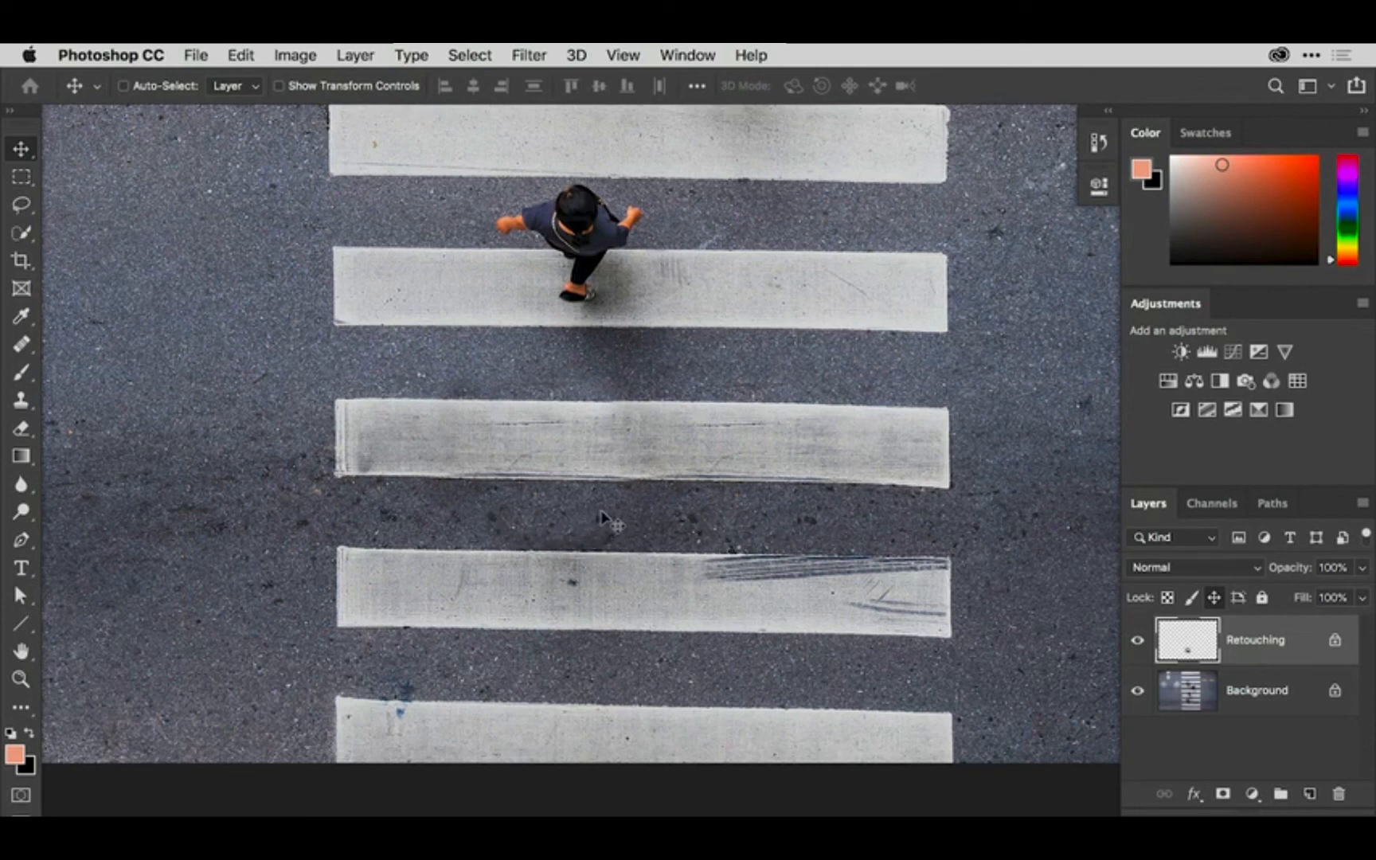
pyautogui.press('s')
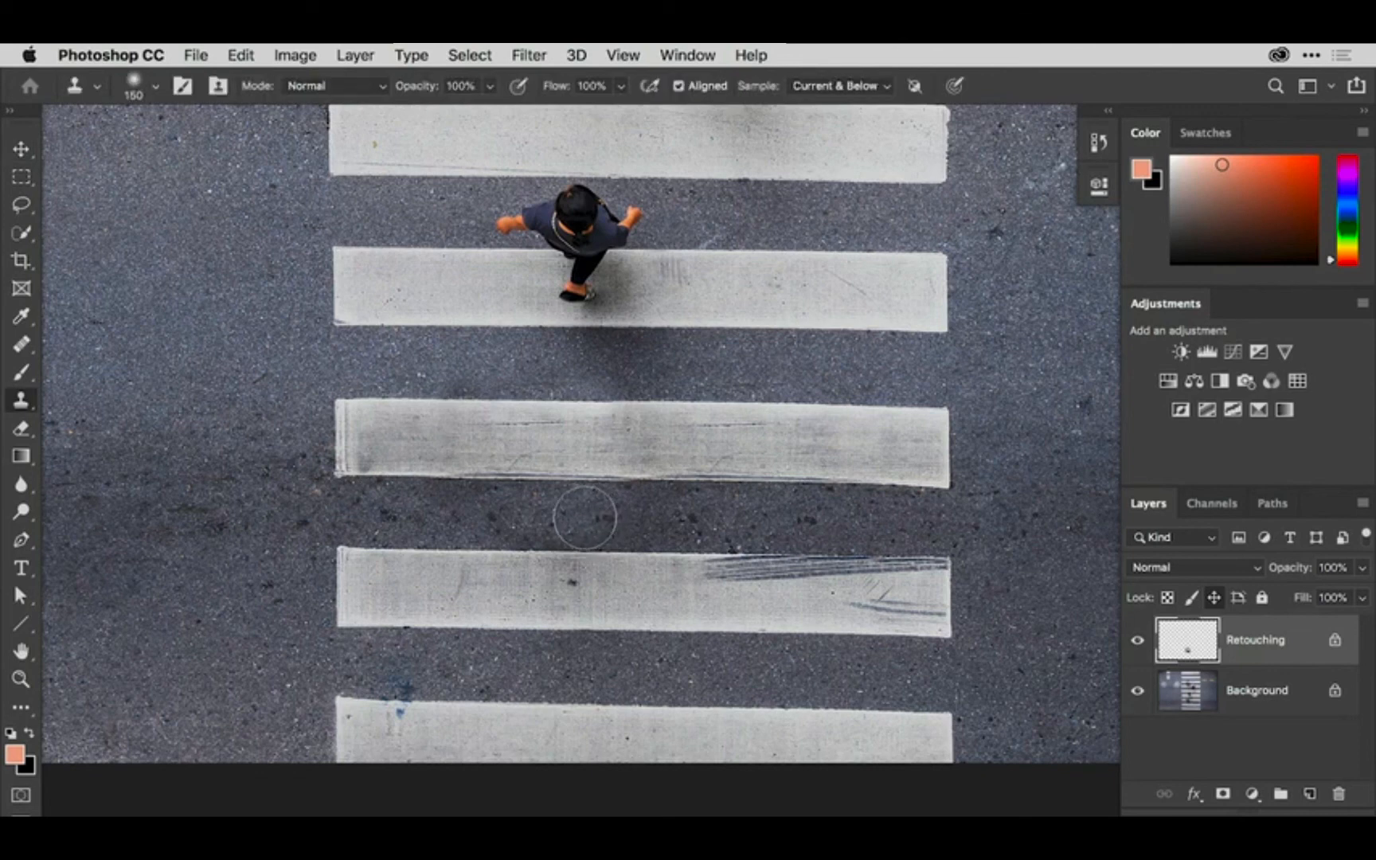
pyautogui.press('[')
pyautogui.press('[')
pyautogui.press('[')
pyautogui.press('[')
pyautogui.press('[')
pyautogui.press('[')
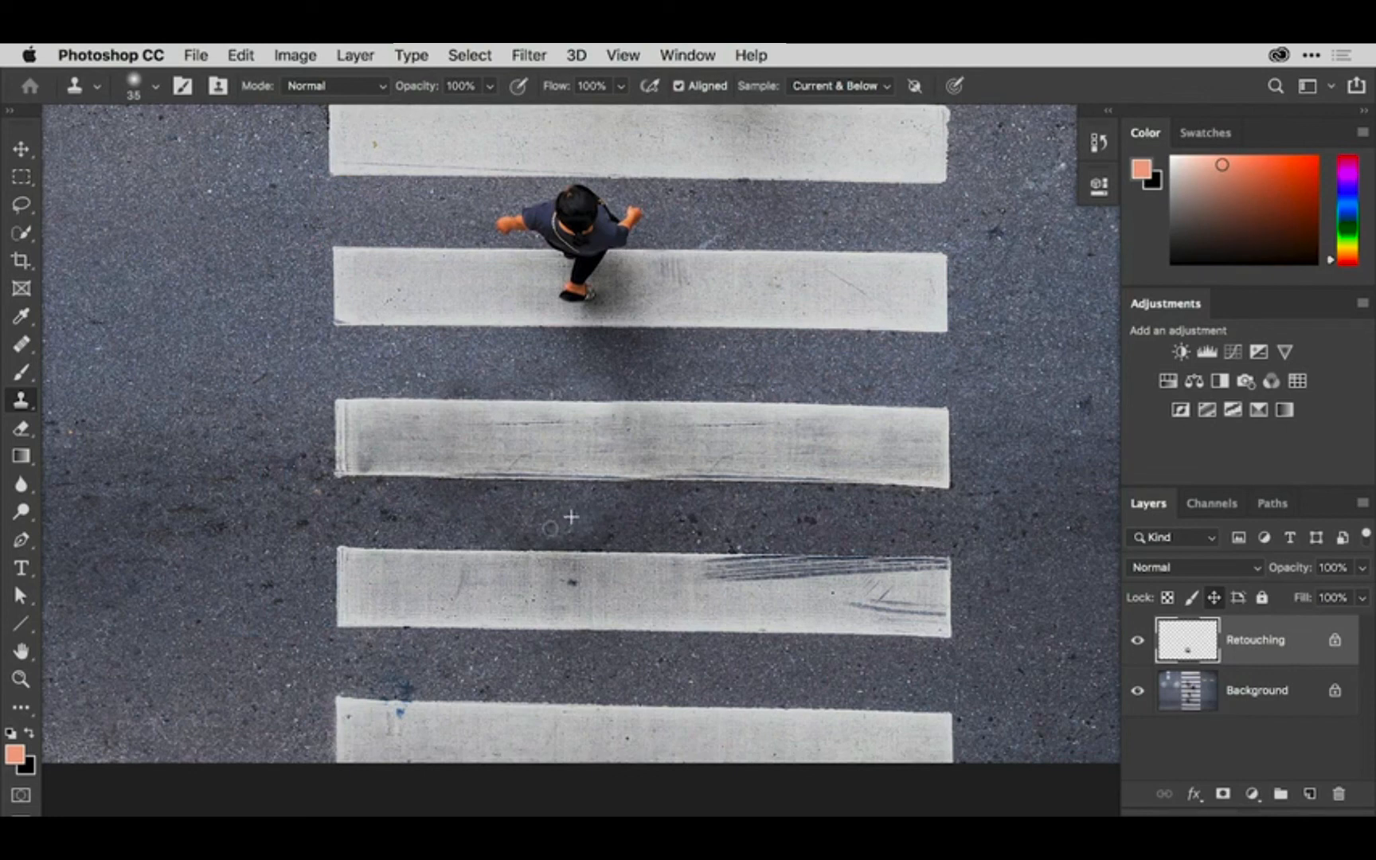
pyautogui.moveTo(523, 456)
pyautogui.mouseDown()
pyautogui.moveTo(538, 455)
pyautogui.moveTo(482, 426)
pyautogui.moveTo(564, 424)
pyautogui.moveTo(488, 422)
pyautogui.mouseUp()
pyautogui.keyDown('alt'); pyautogui.click(465, 441); pyautogui.keyUp('alt')
pyautogui.keyDown('alt'); pyautogui.click(582, 433); pyautogui.keyUp('alt')
# - View the whole photo and toggle the Background and Retouching layers' visibility to inspect the cloned area and compare before and after
pyautogui.press('super+0')
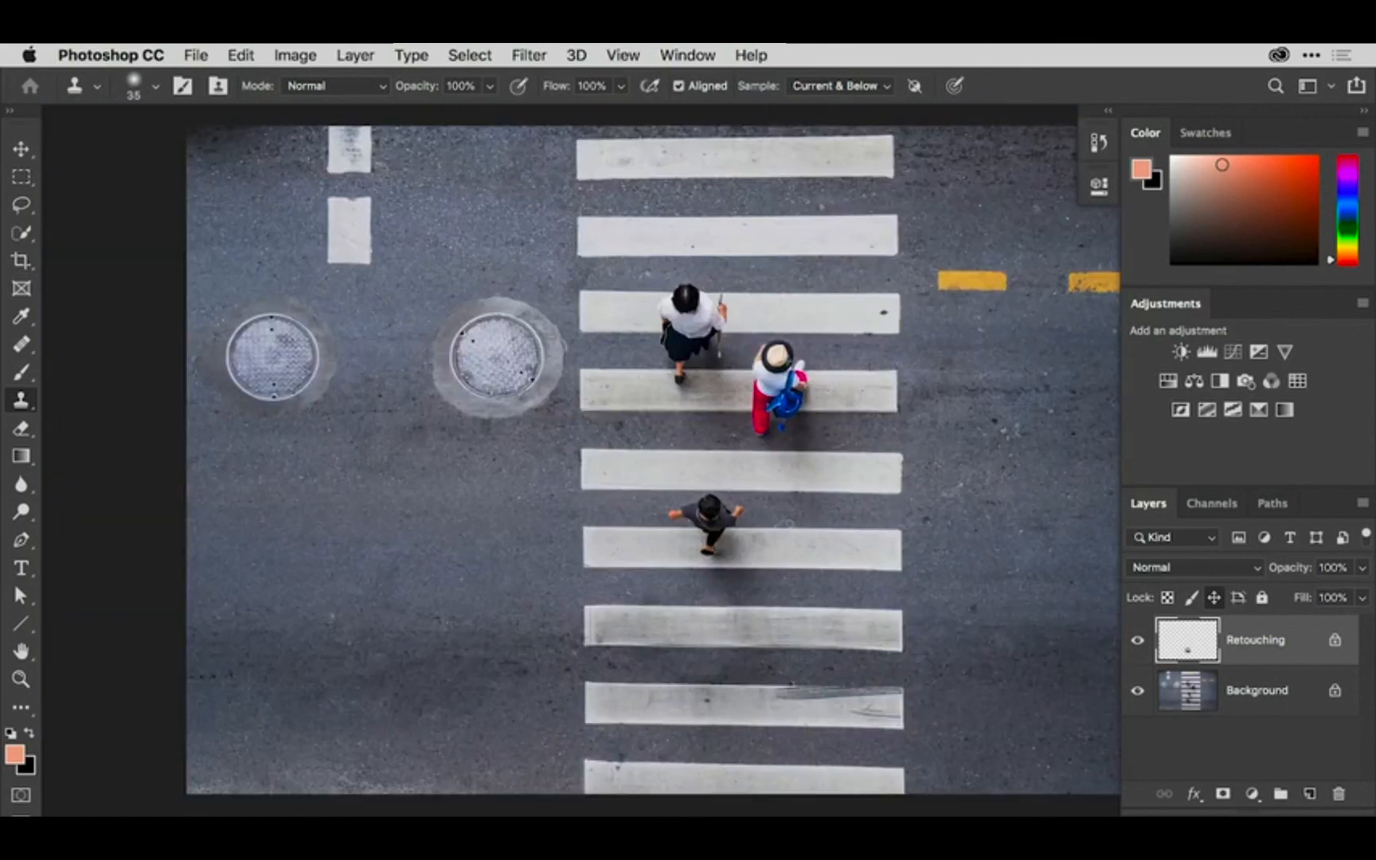
pyautogui.moveTo(562, 451); pyautogui.dragTo(451, 455)
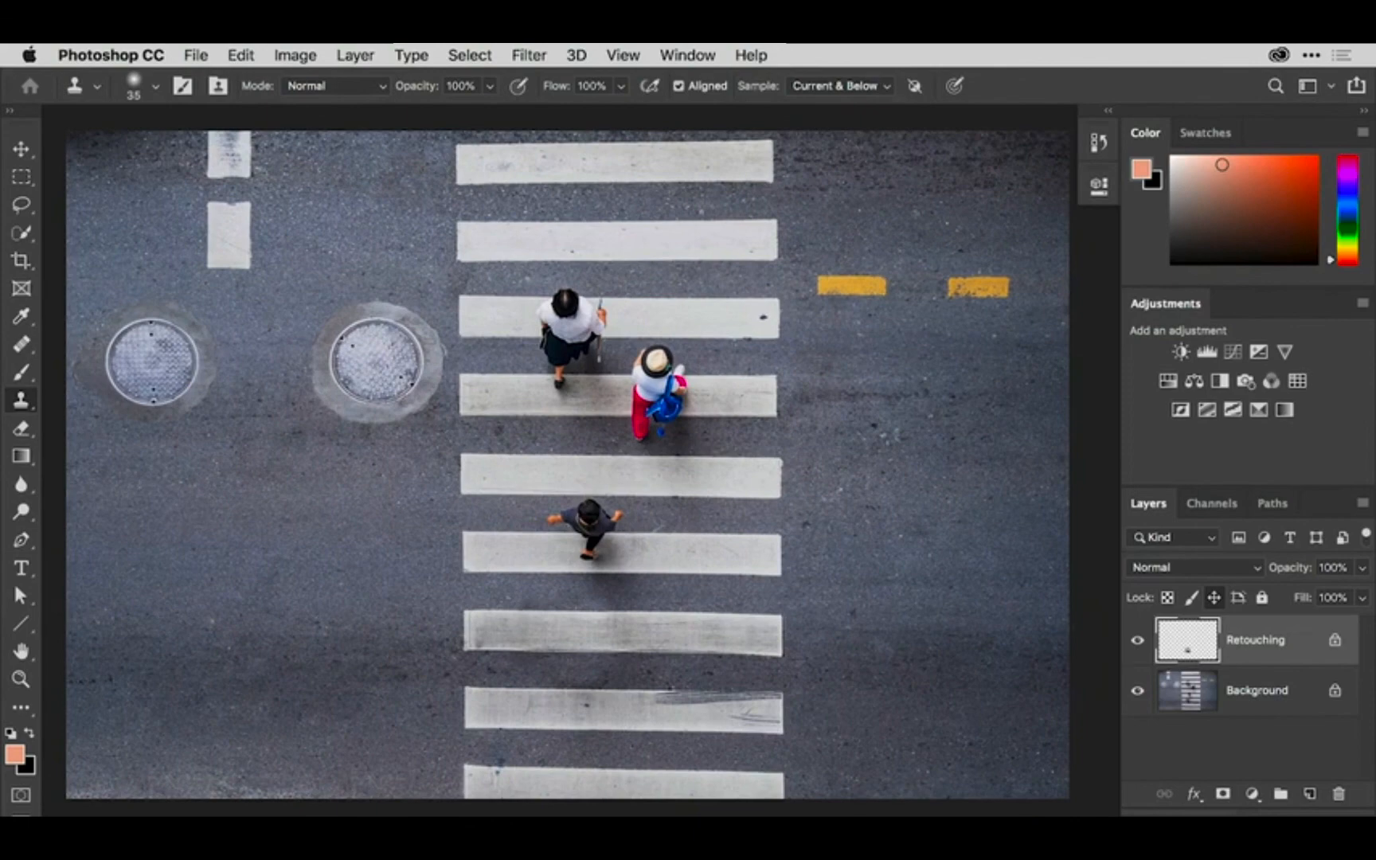
pyautogui.click(1138, 690)
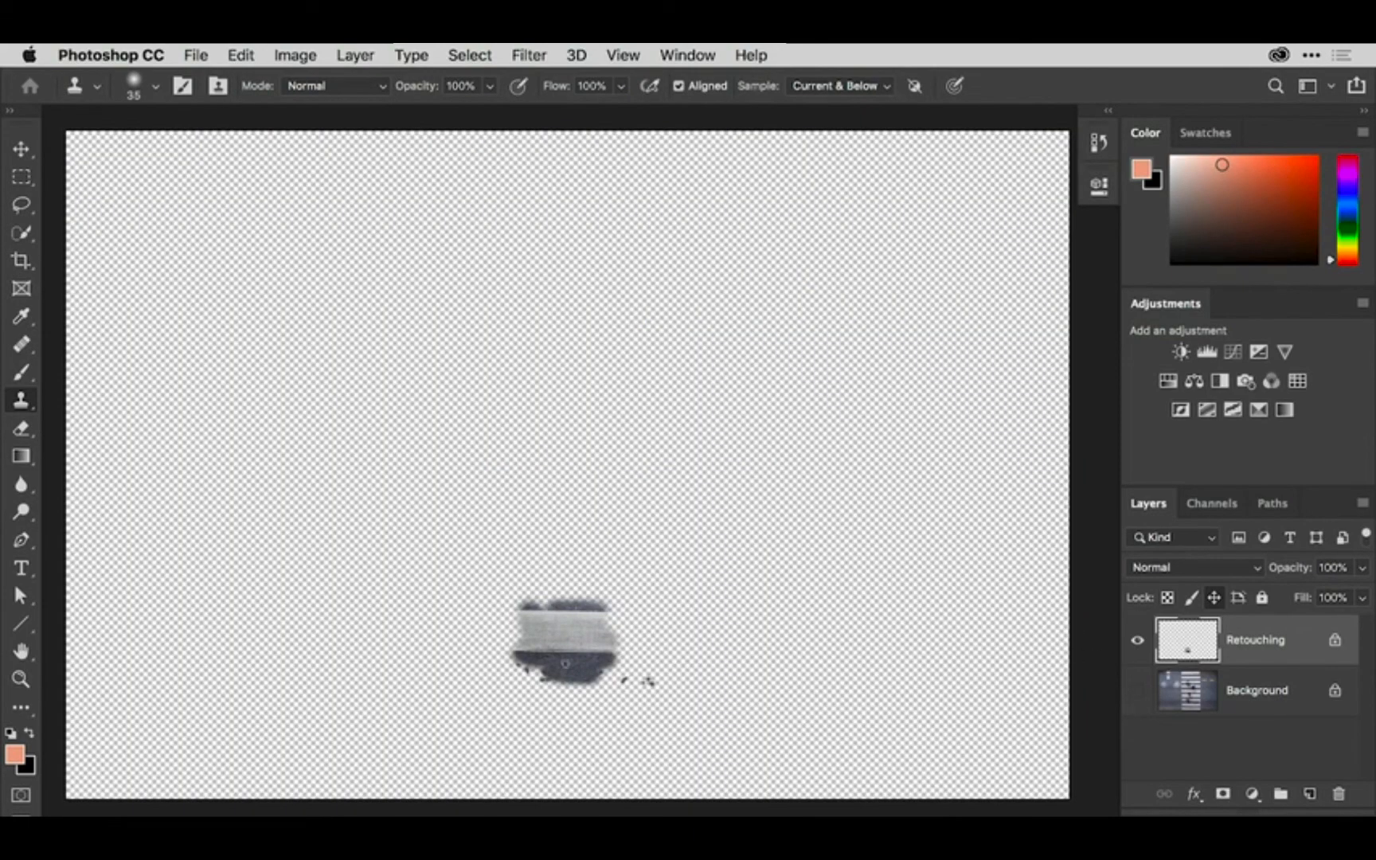
pyautogui.click(1137, 691)
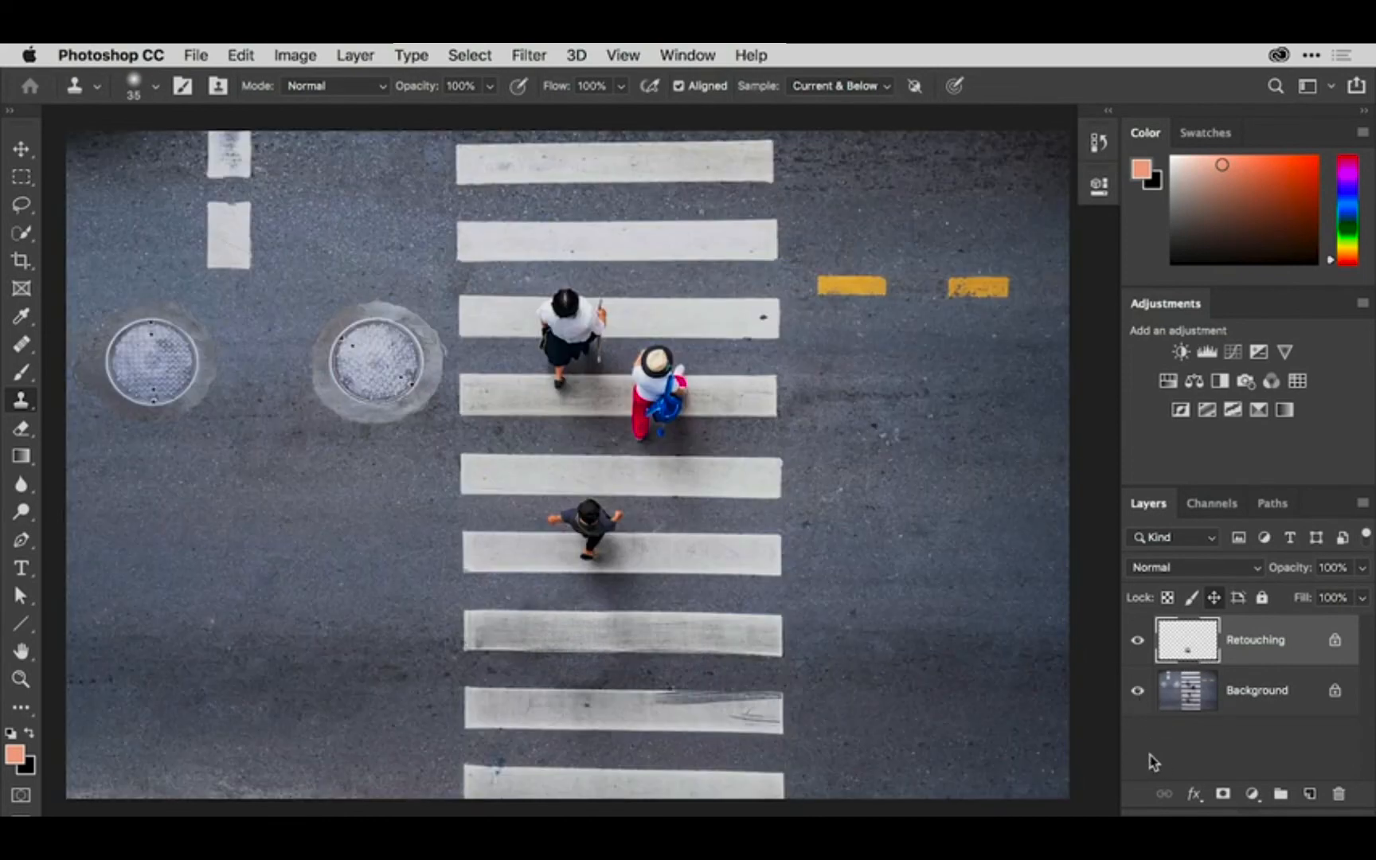
pyautogui.click(1138, 641)
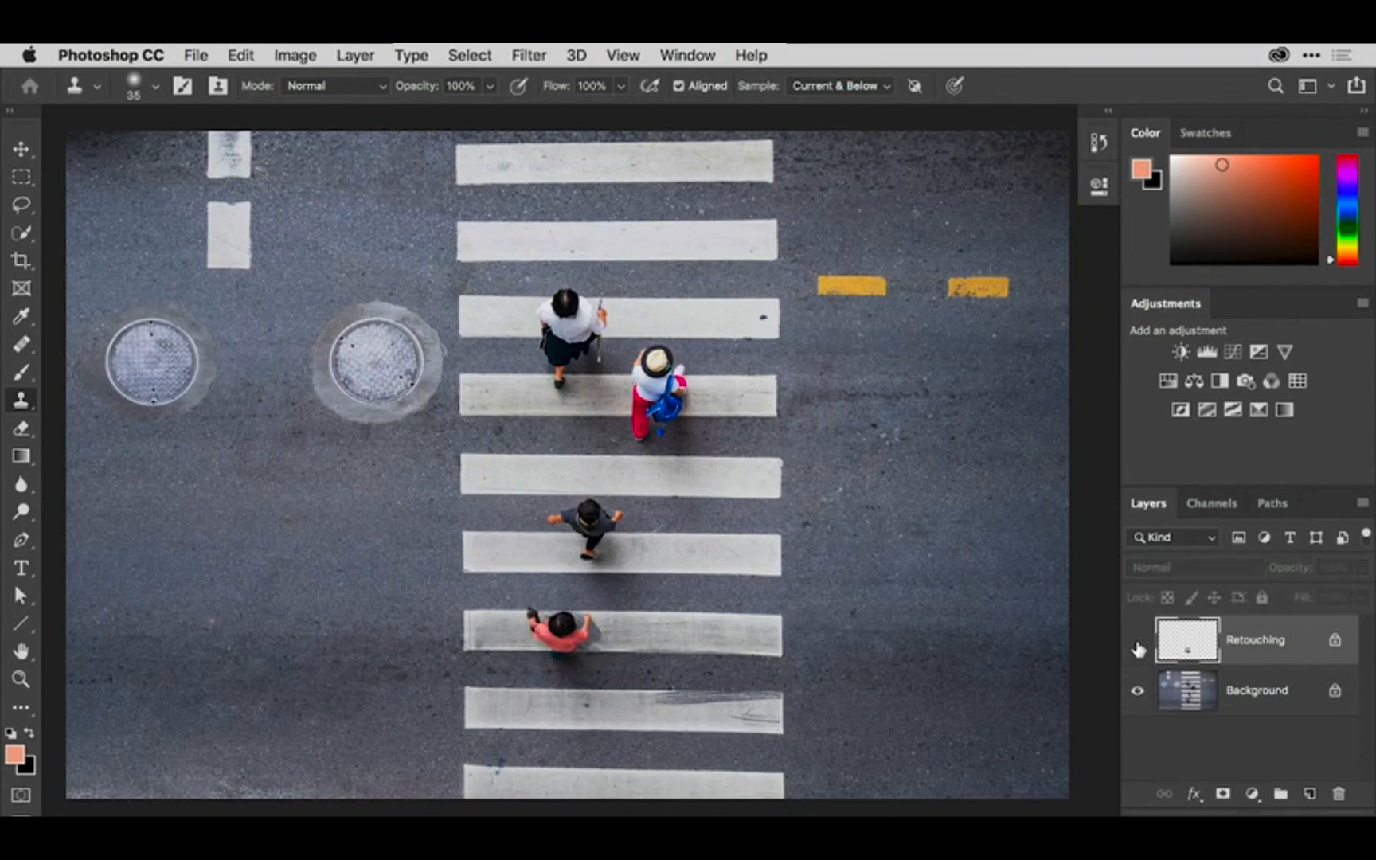
pyautogui.click(1138, 642)
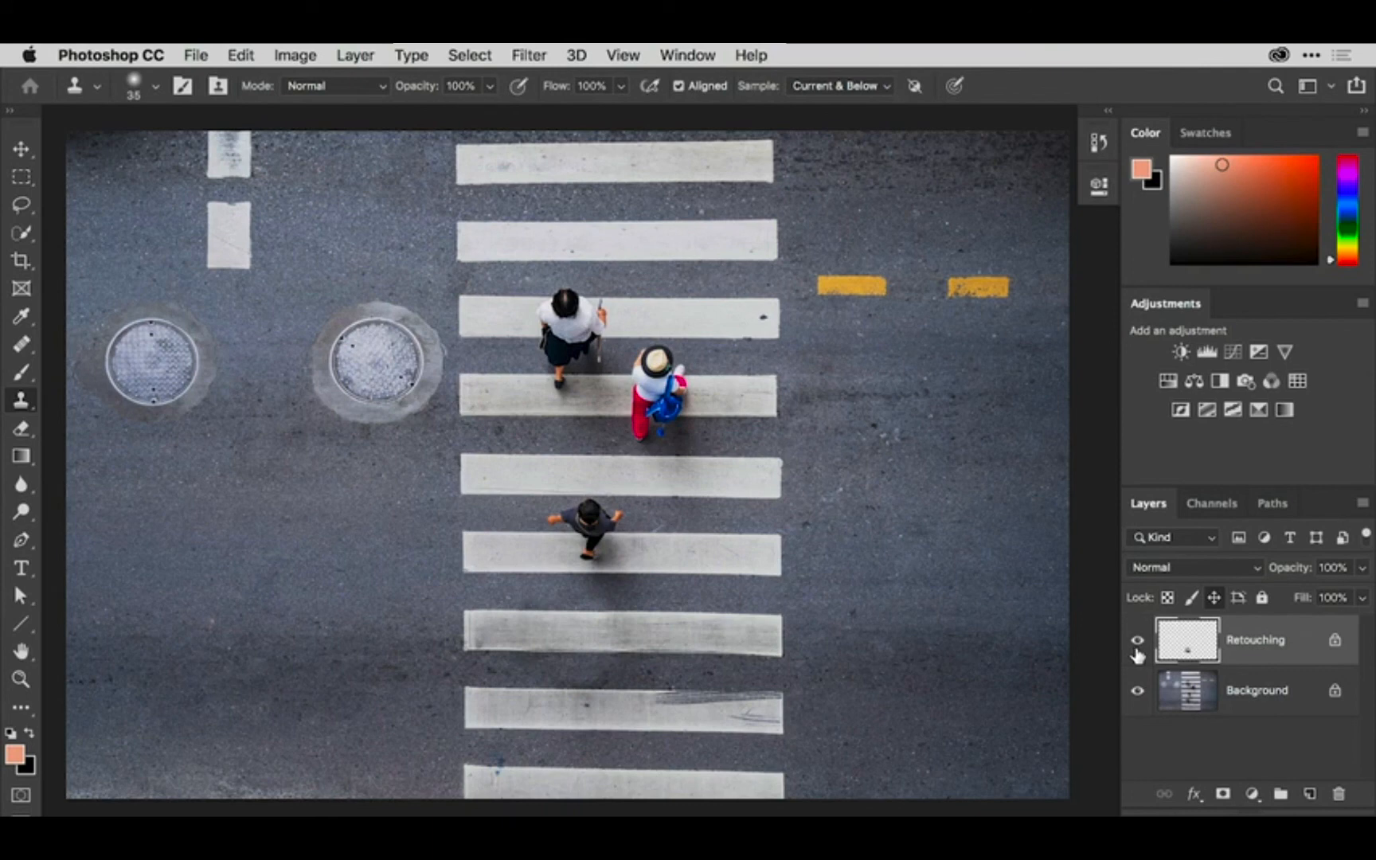
pyautogui.click(1139, 645)
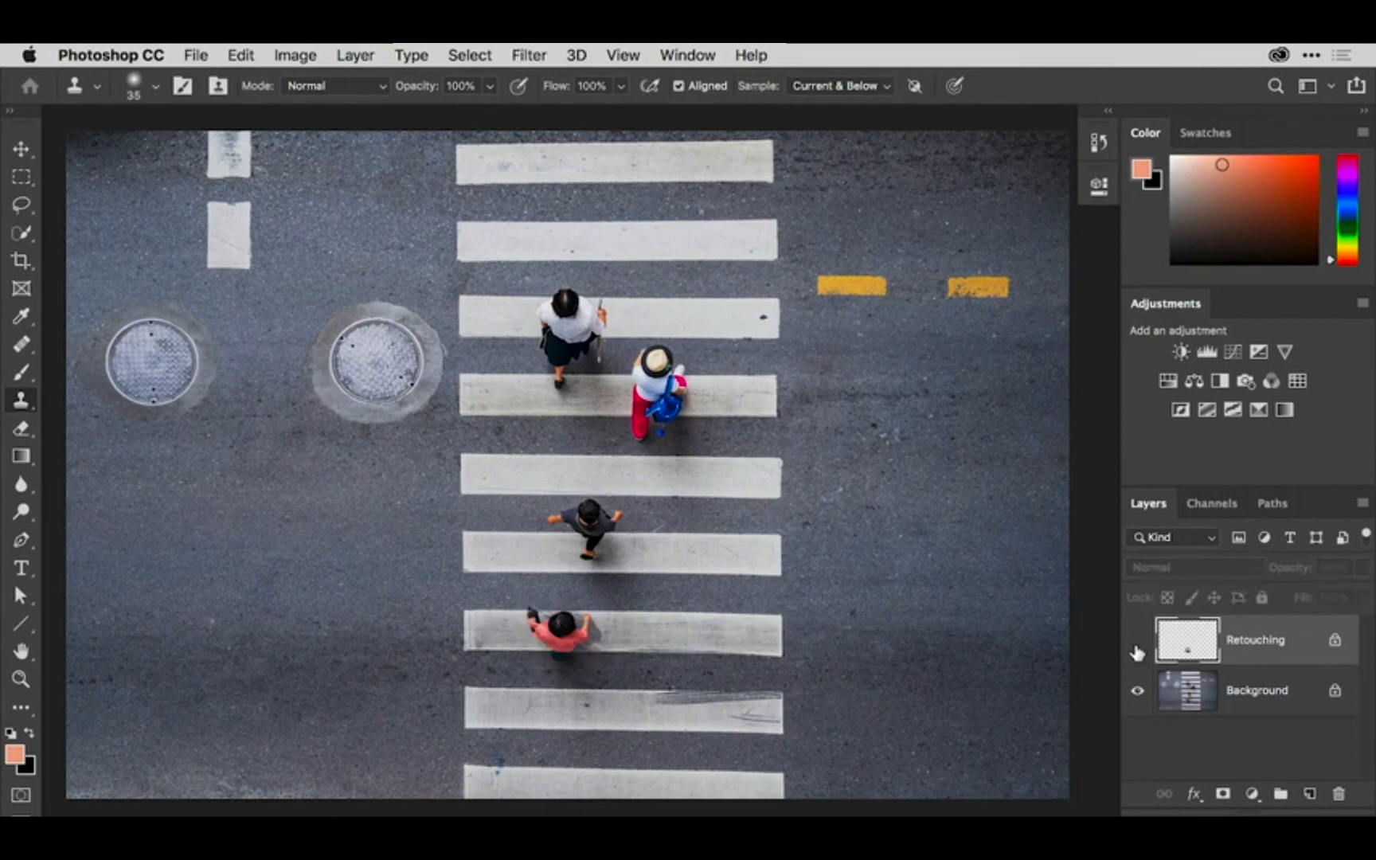
pyautogui.click(1138, 643)
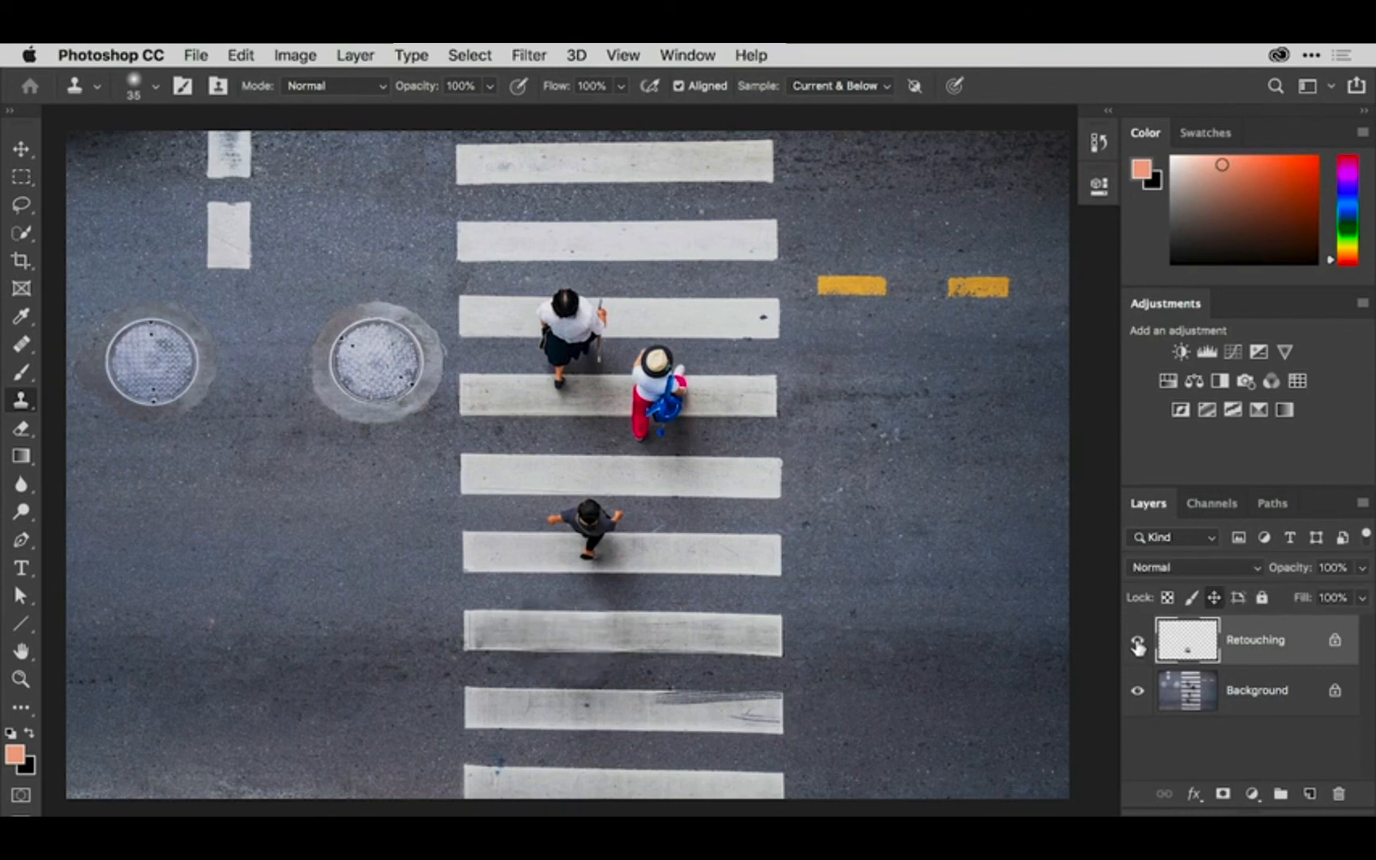